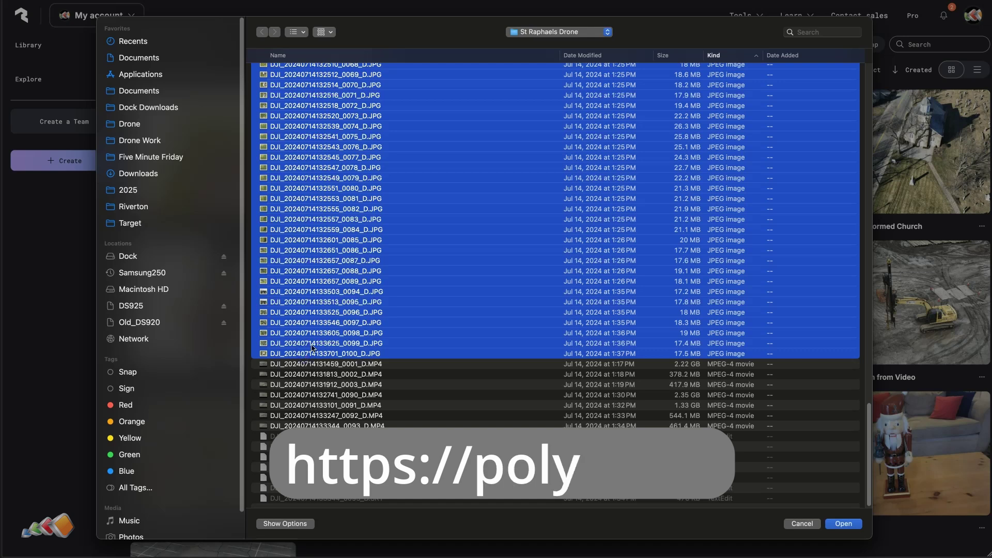
Step: Load the selected St Raphaels drone JPEGs into a new Photogrammetry capture, set its quality to Raw, and upload it for processing
click(840, 524)
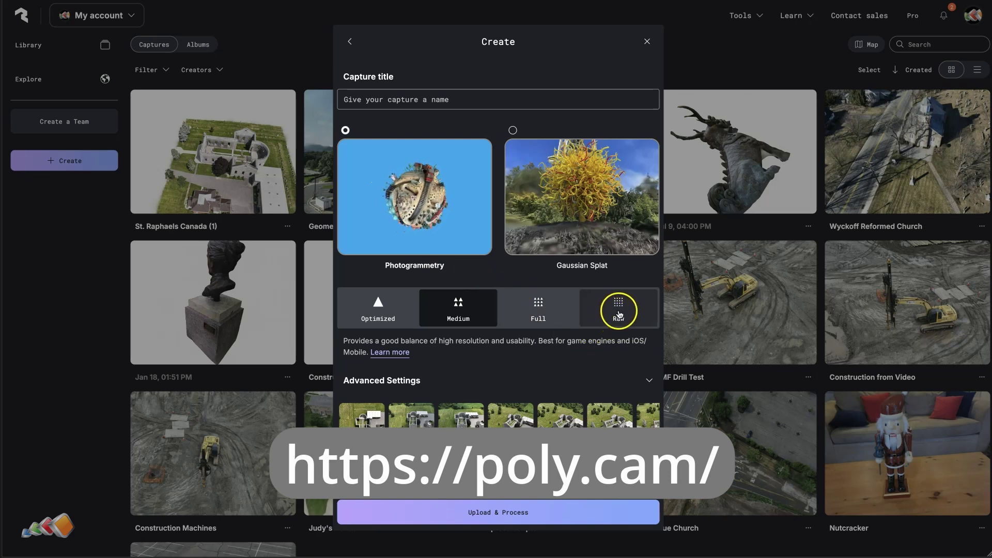
click(619, 314)
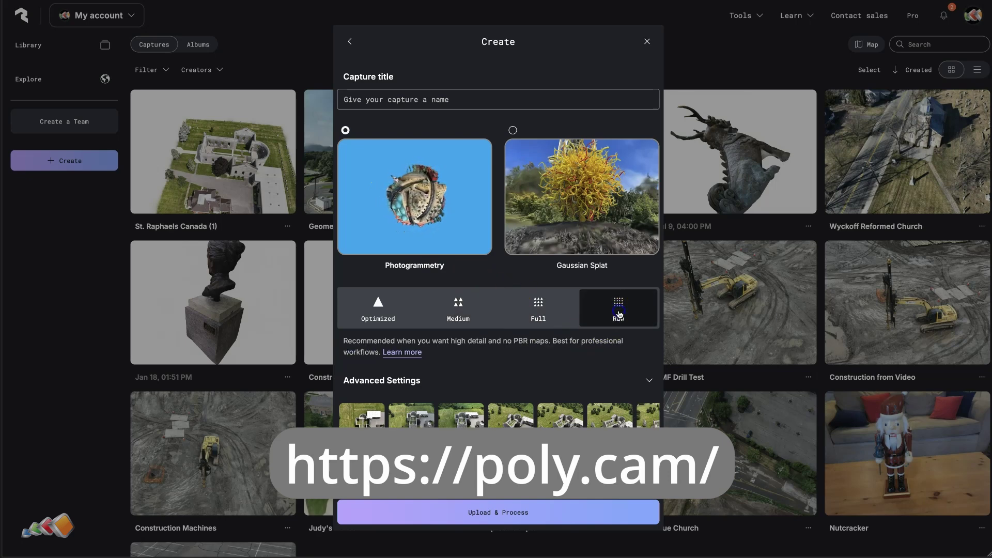
click(490, 518)
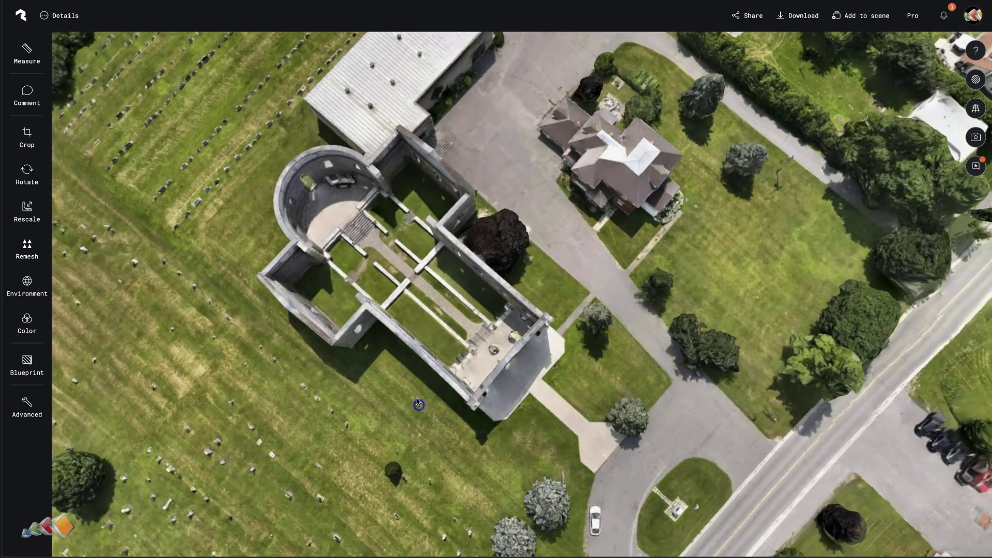
Step: Crop the processed model with a cube in Crop in mode, keeping the church ruin and its immediate surroundings
drag(371, 362, 283, 140)
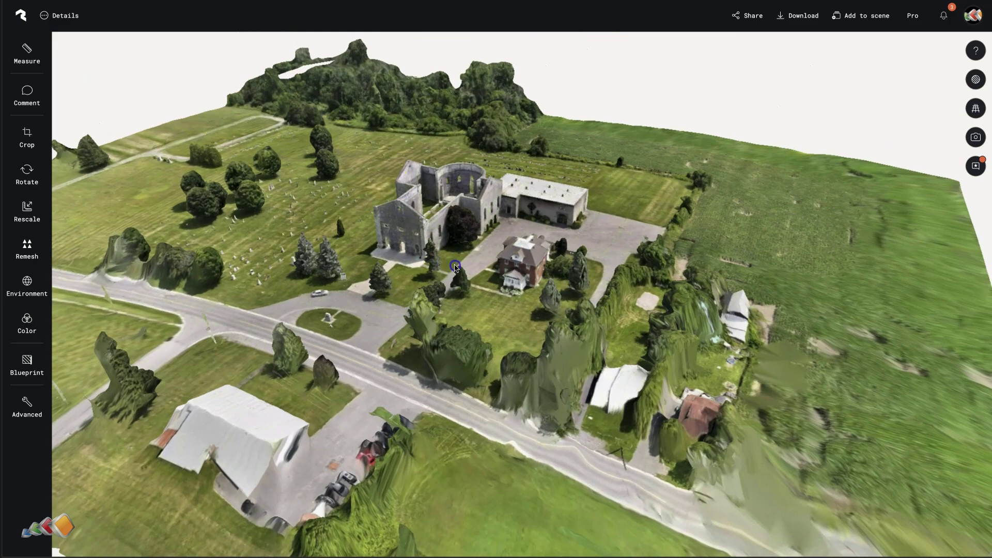
double_click(503, 269)
drag(503, 269, 465, 281)
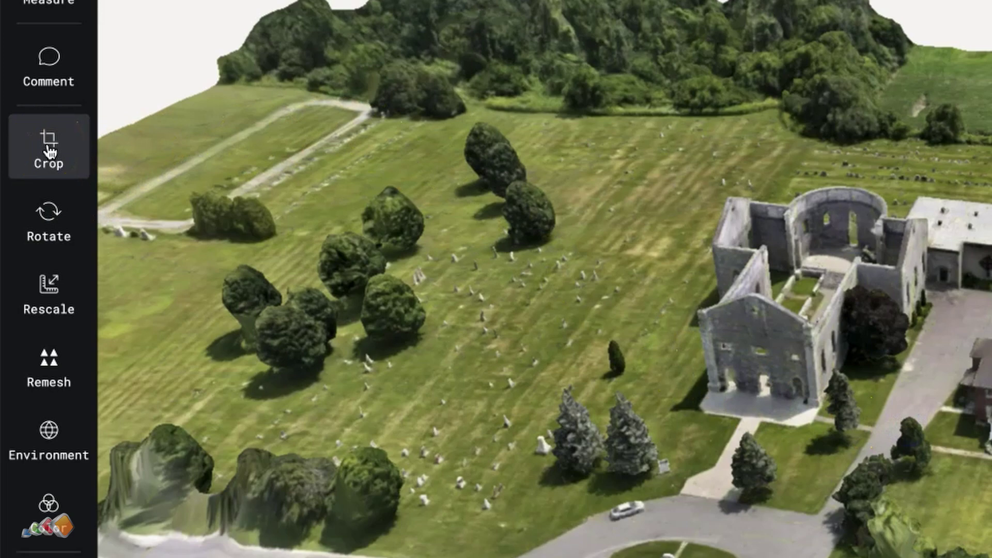
click(50, 149)
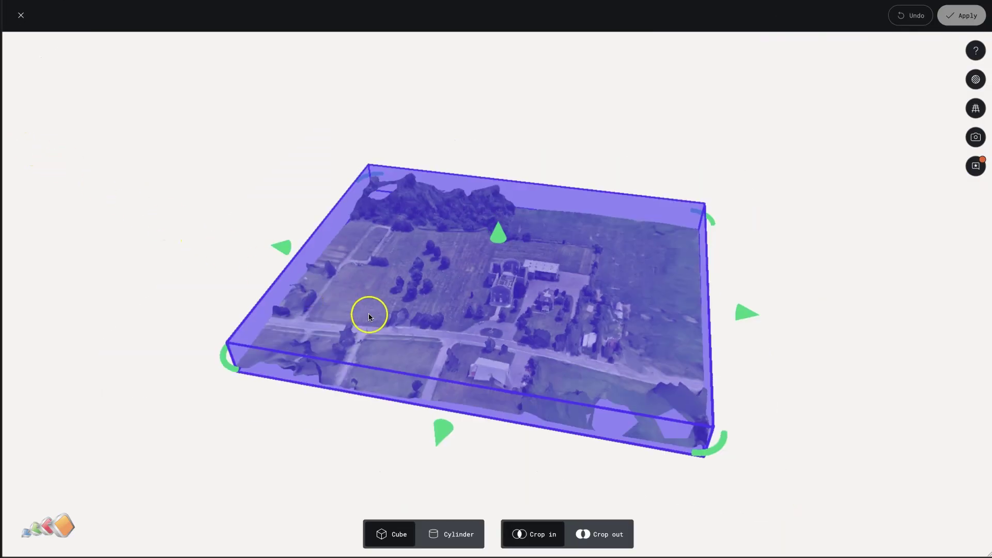
drag(299, 250, 401, 249)
drag(742, 290, 648, 282)
drag(591, 180, 549, 409)
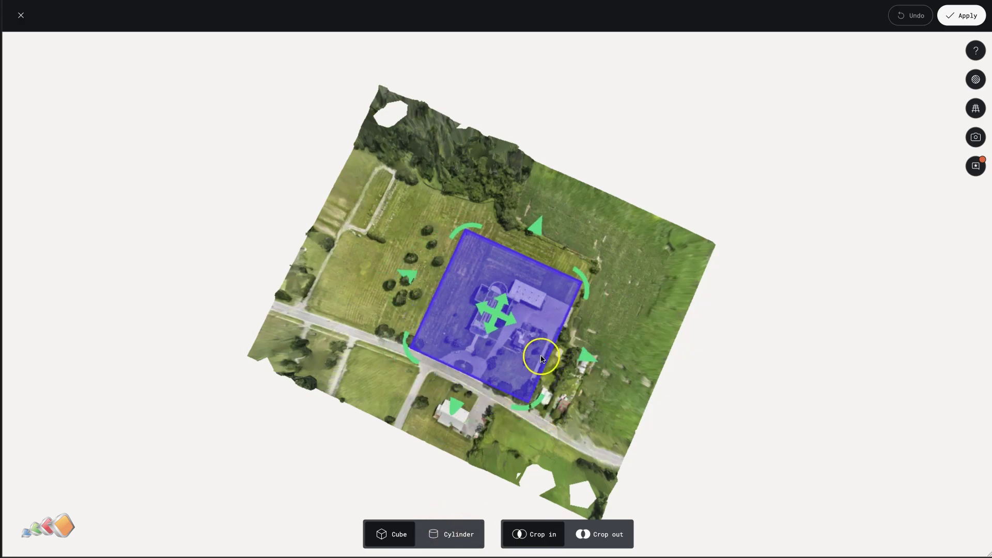
drag(541, 358, 491, 256)
click(961, 15)
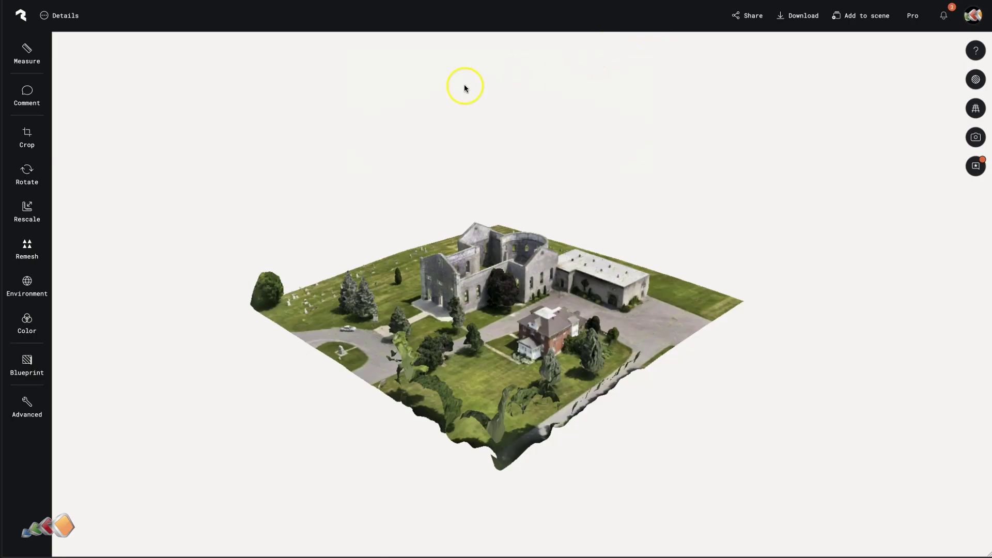
Step: Export the cropped 3D model in STL format, saving it as Cropped Church in the STL to 3D folder
click(45, 17)
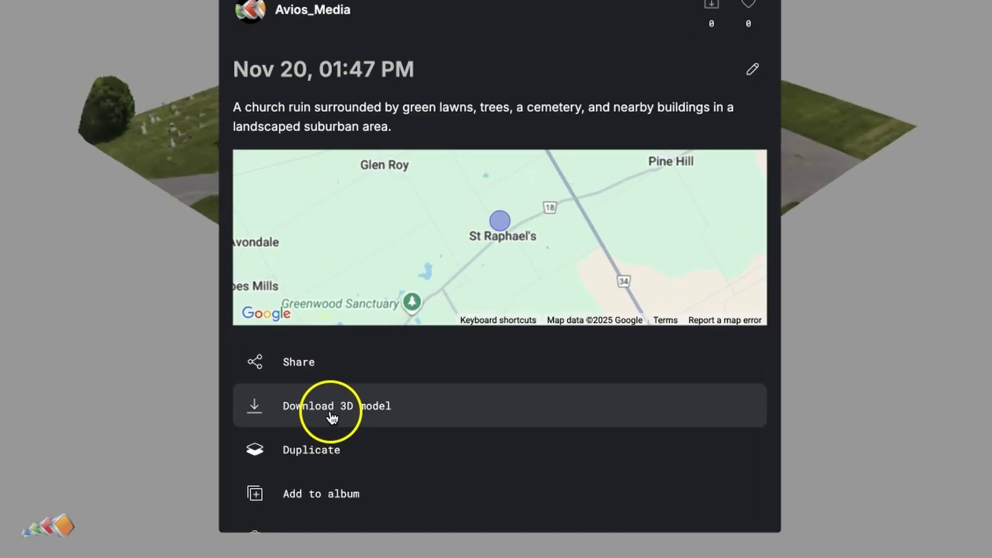
click(399, 467)
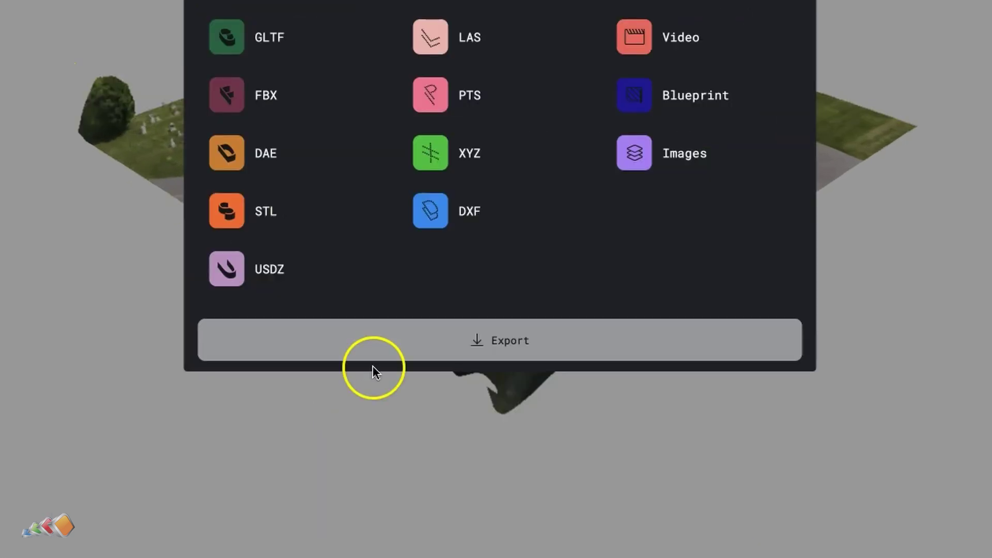
click(258, 212)
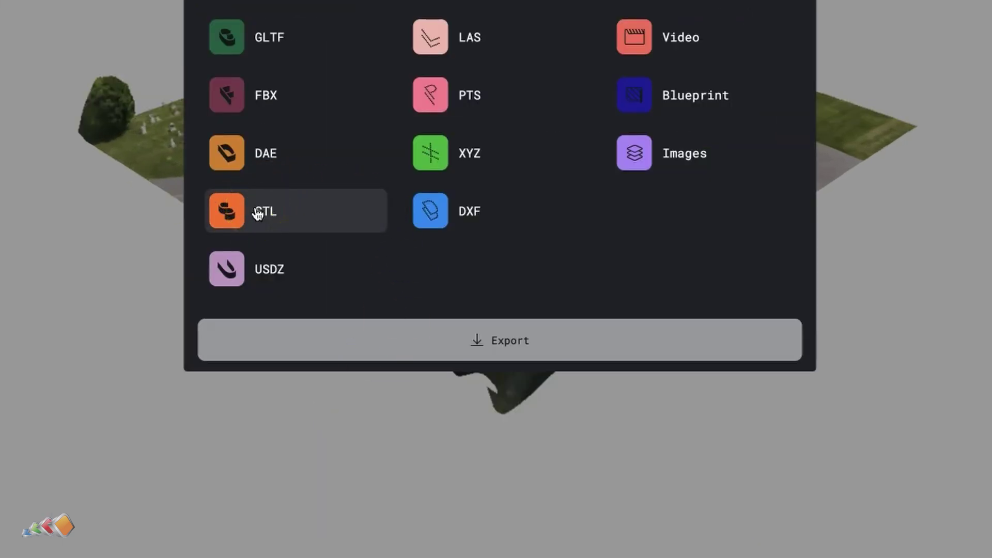
click(452, 338)
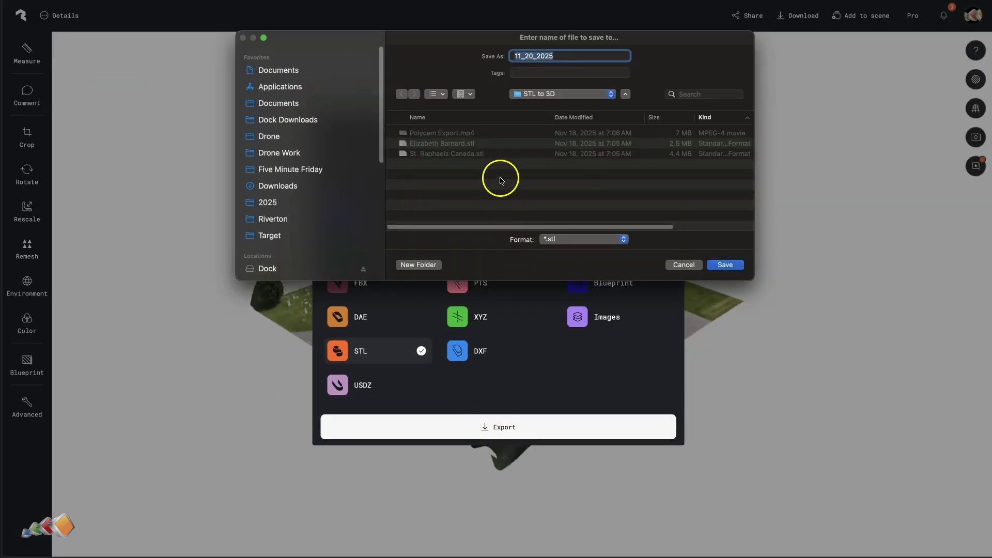
text(Cropped Church)
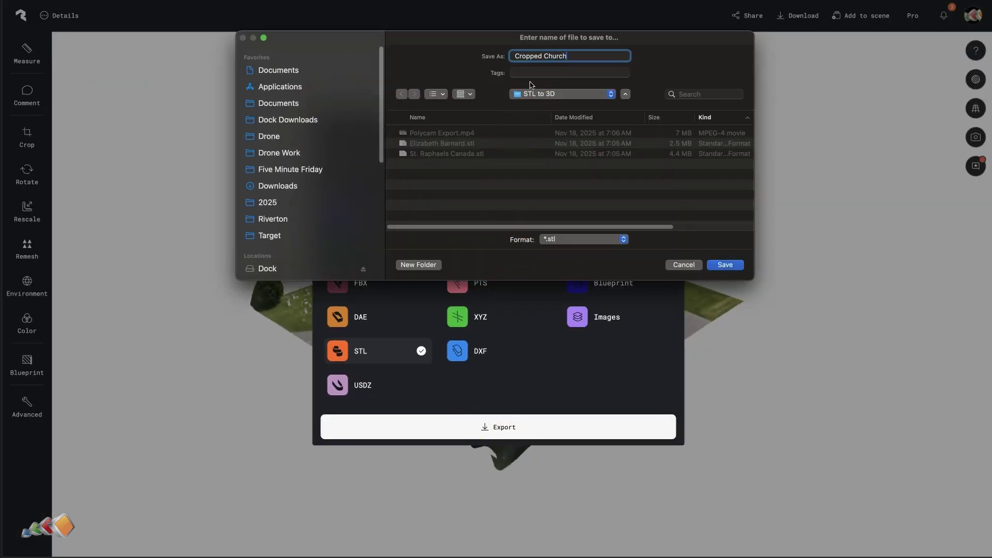
key(Return)
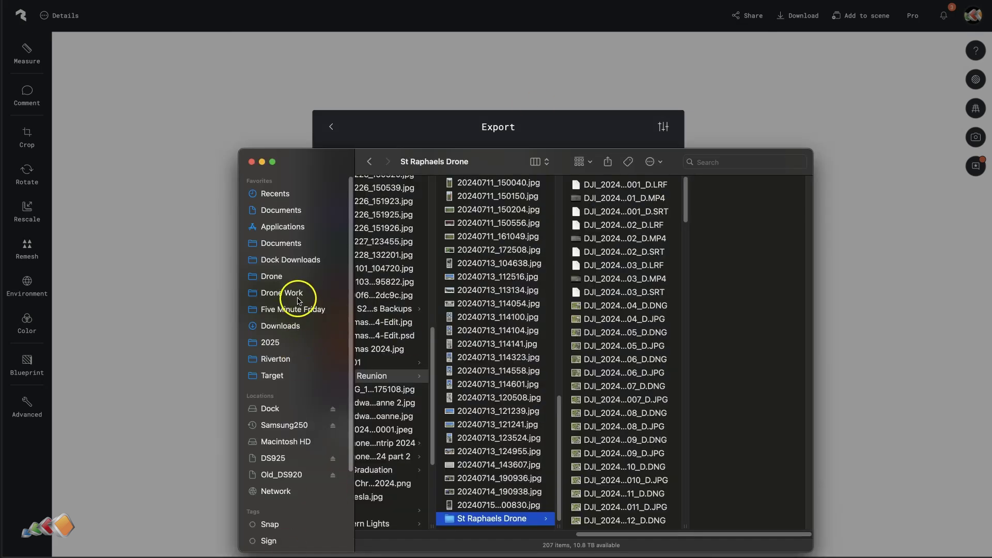
Step: Switch to Finder and preview Cropped Church.stl from the STL to 3D folder, inspecting the mesh from another angle
click(292, 309)
double_click(410, 197)
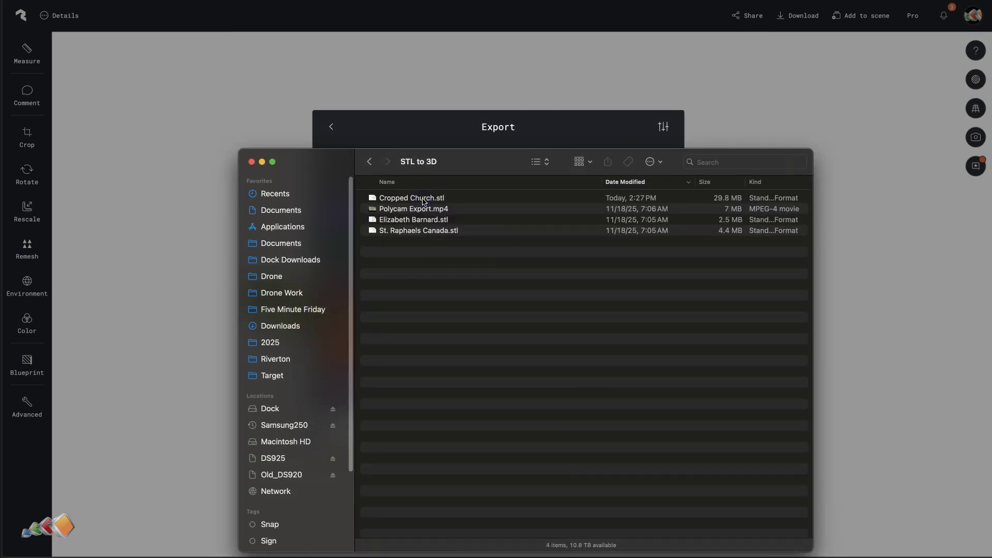
click(423, 199)
key(space)
drag(472, 268, 543, 230)
click(295, 109)
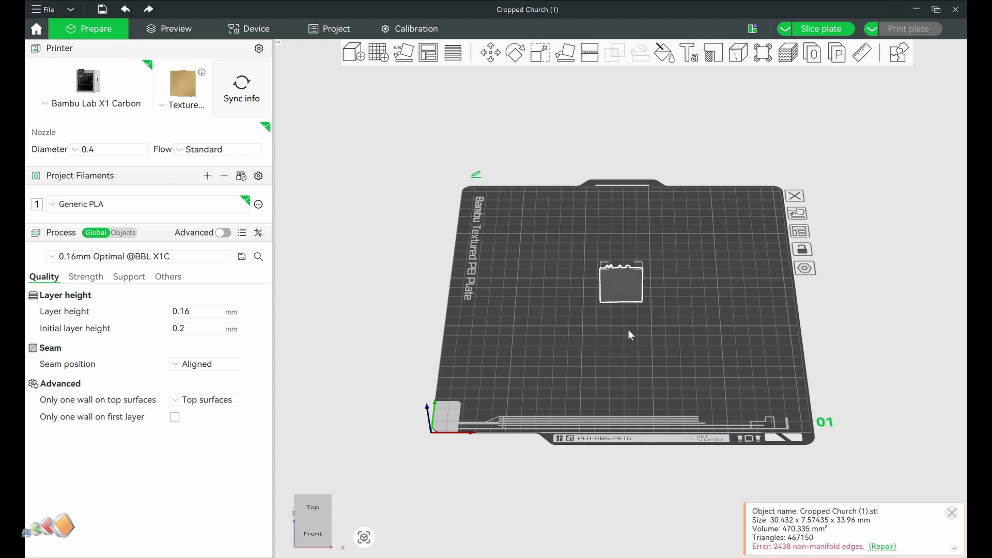
Step: Switch to Bambu Studio and lay the upright church model flat on the build plate by its base face
drag(688, 333, 576, 89)
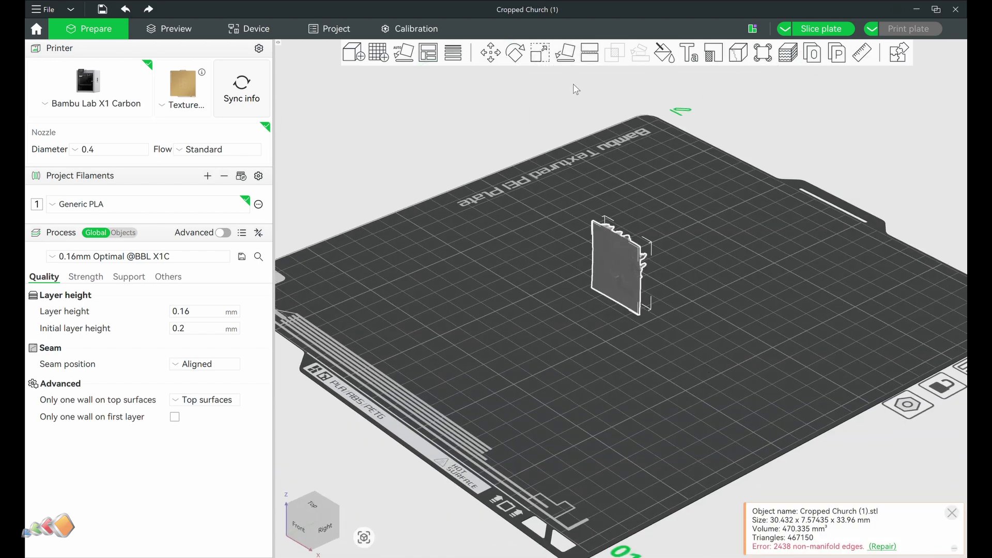
click(567, 54)
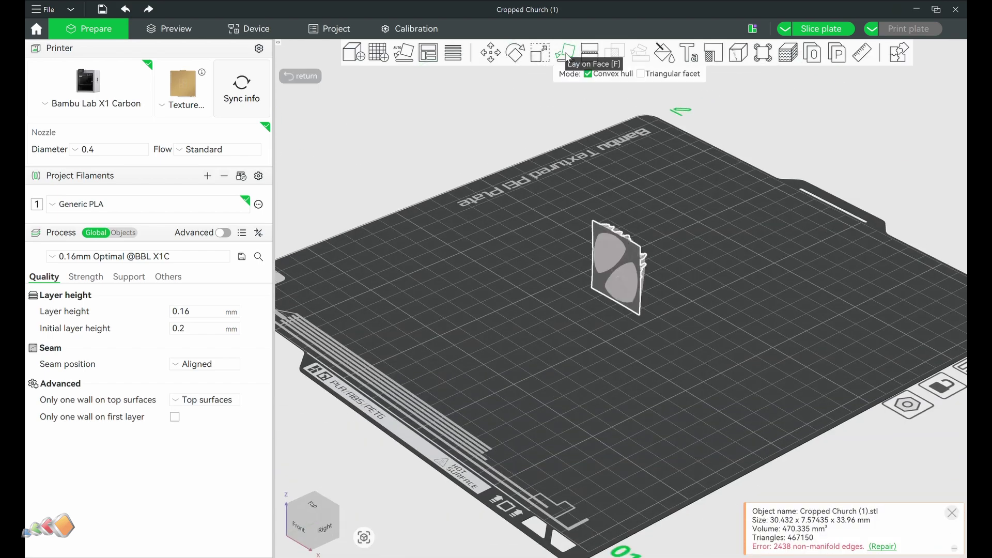
click(607, 258)
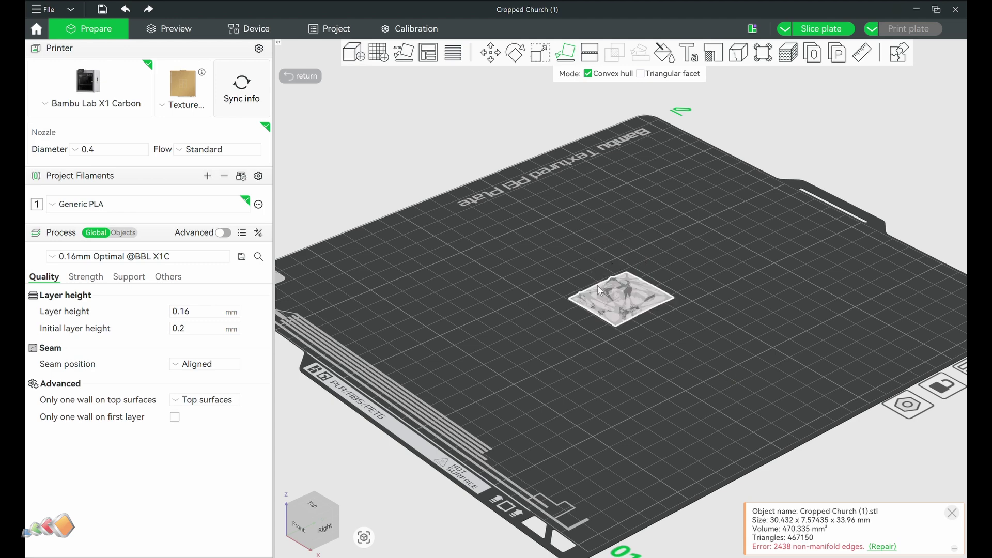
Step: Scale the church model uniformly to about 379%, roughly 117 × 130 × 26 mm
click(547, 54)
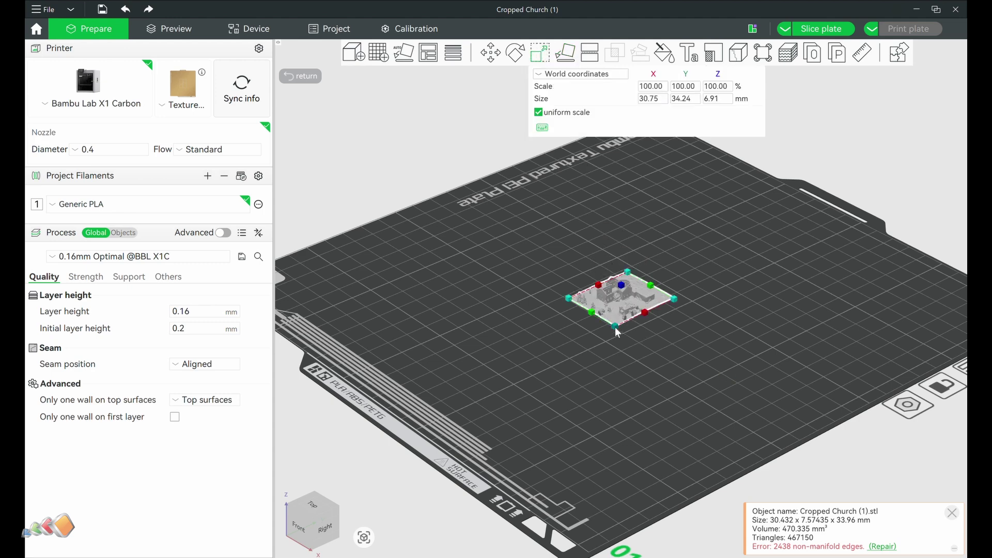
drag(618, 363, 801, 528)
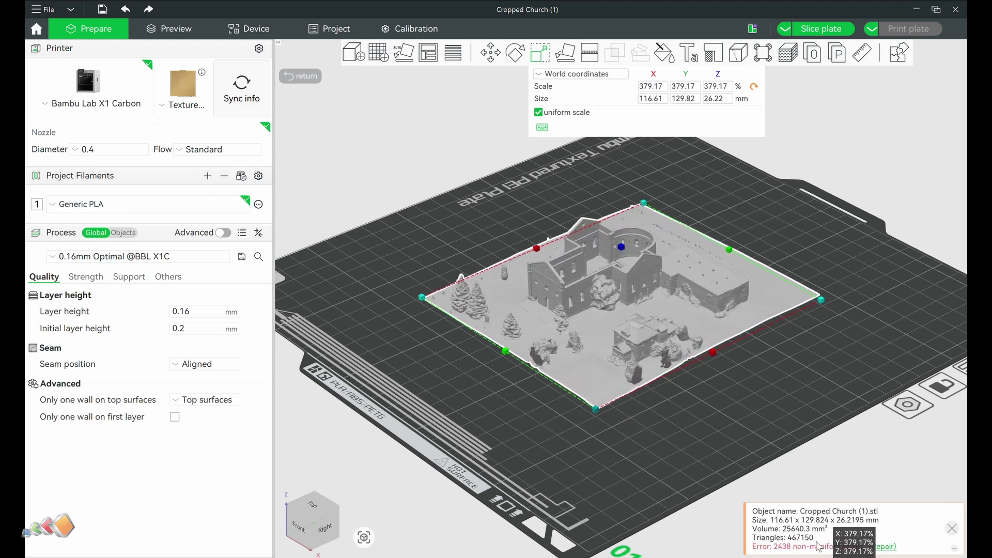
drag(754, 414, 732, 414)
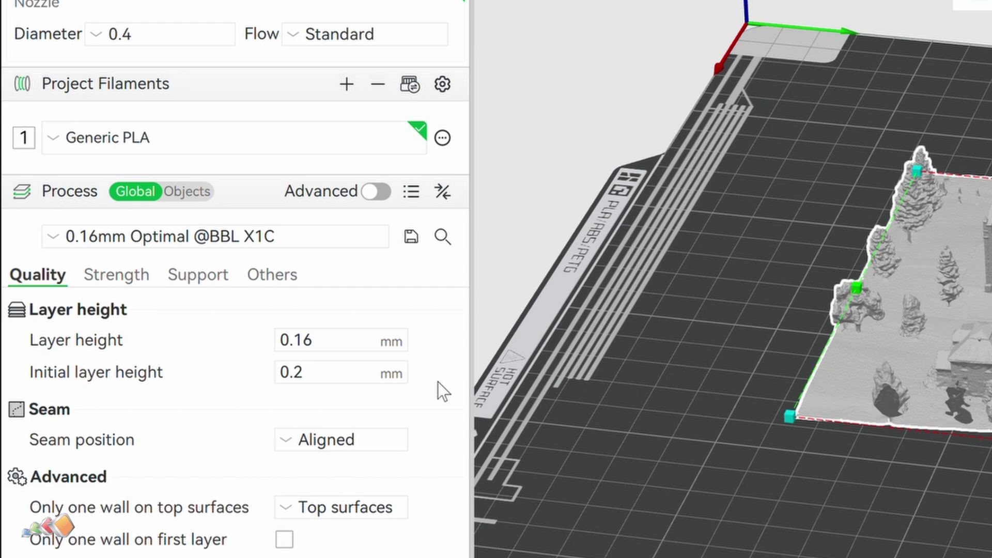
Step: Enable tree(auto) supports for the church print and slice the plate
click(218, 278)
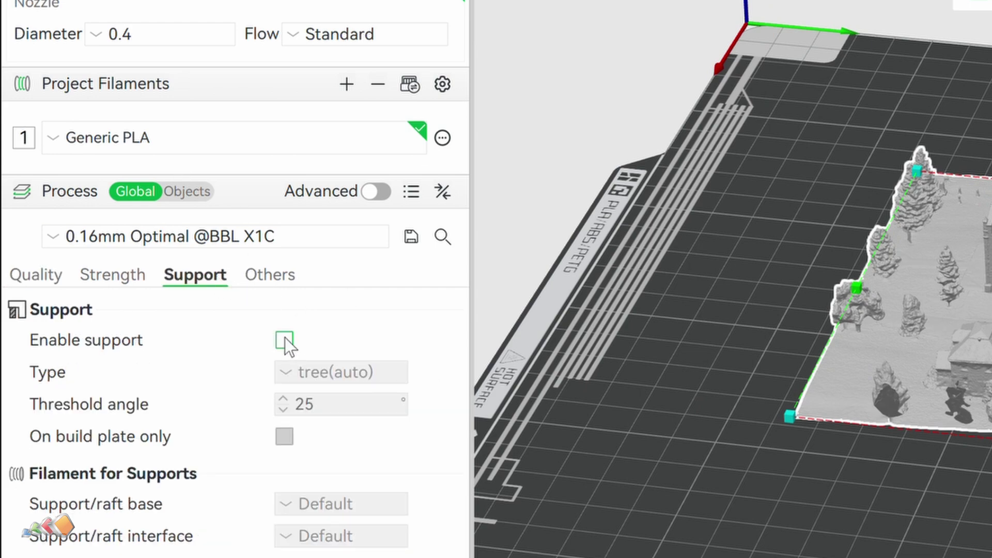
click(284, 340)
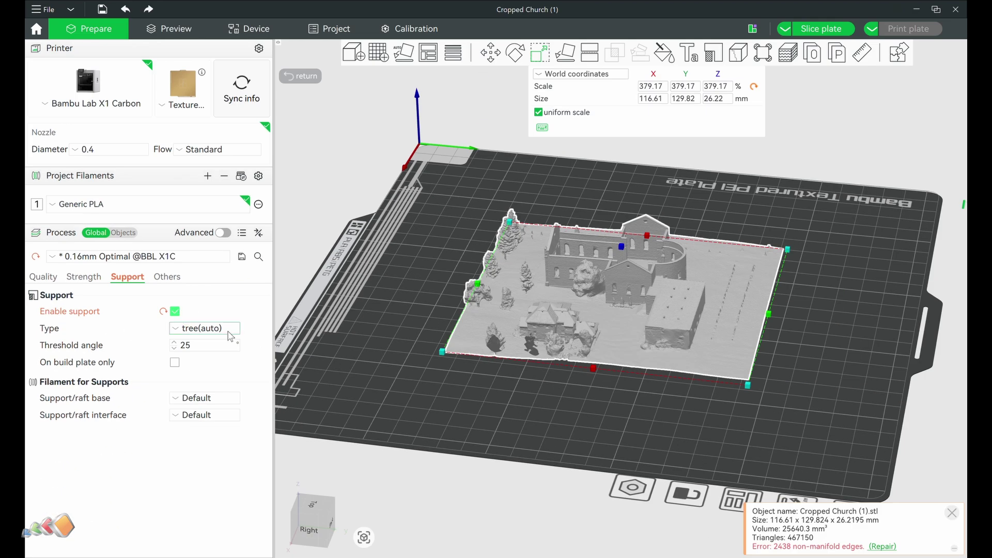
click(829, 30)
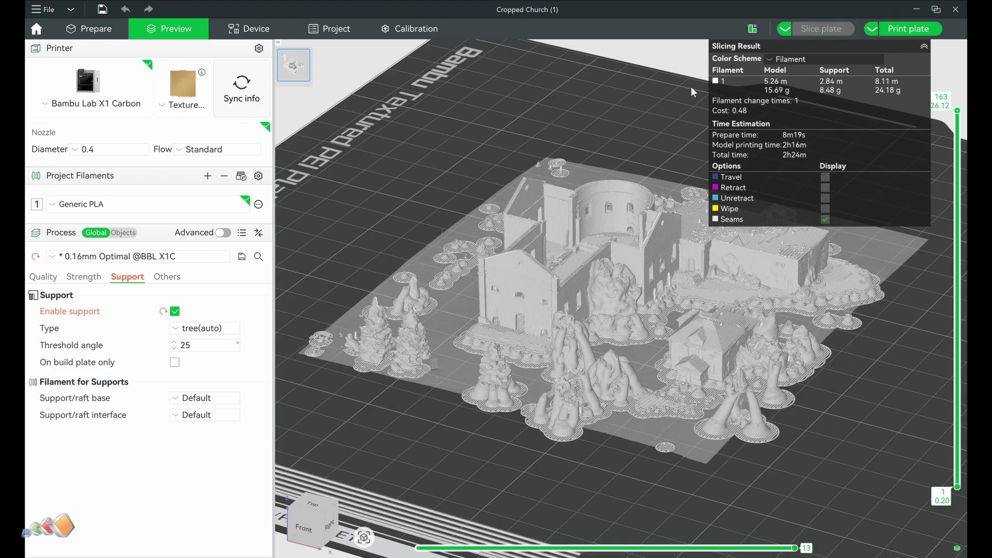
Step: Undo the last change and send the sliced church plate to the printer
key(ctrl+z)
click(888, 31)
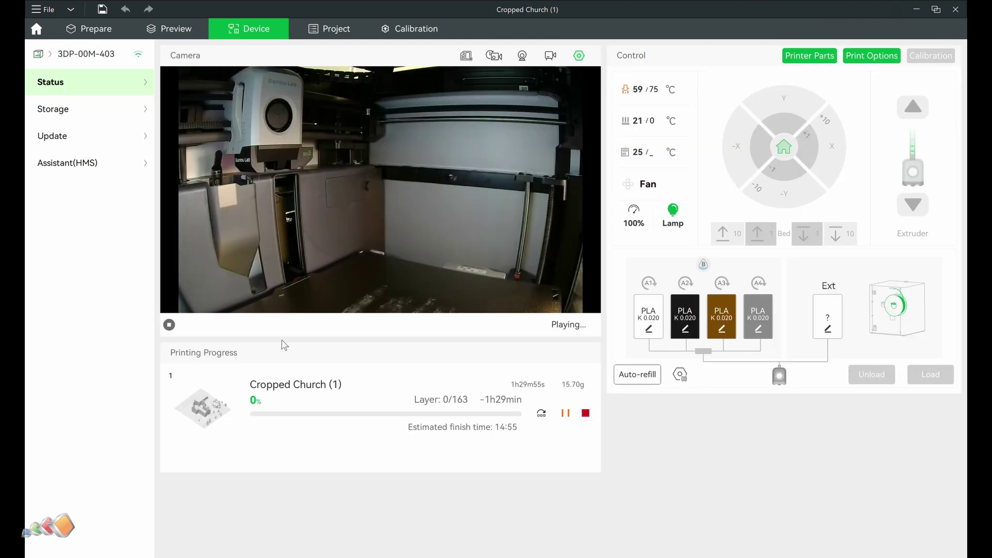